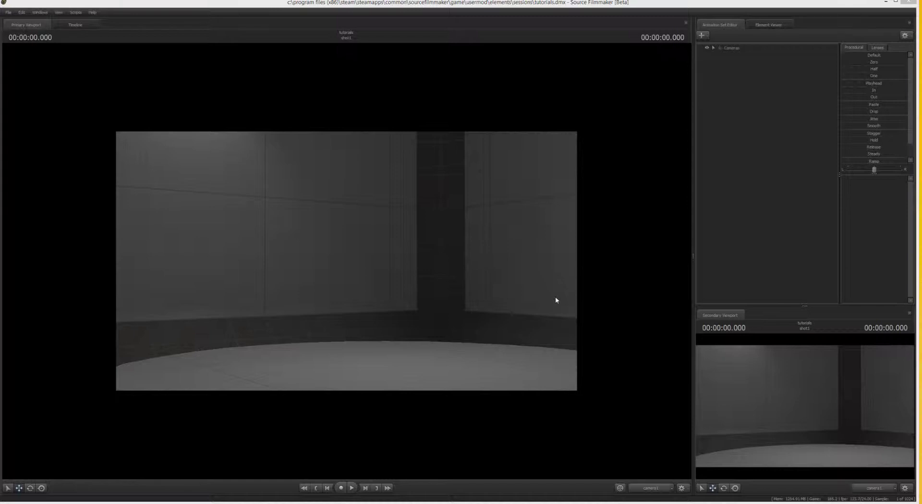
# - Look around the current map through the camera in the primary viewport, dismissing the invalid manipulation warning
pyautogui.click(748, 48)
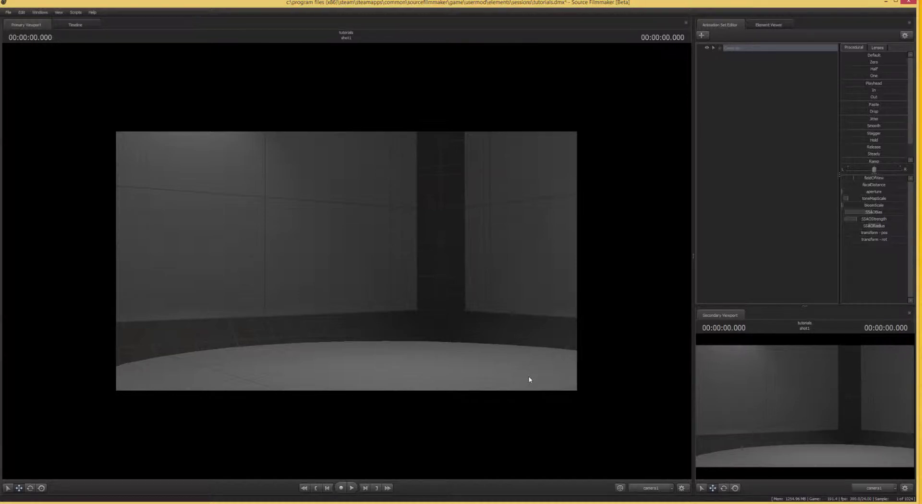
pyautogui.click(483, 357)
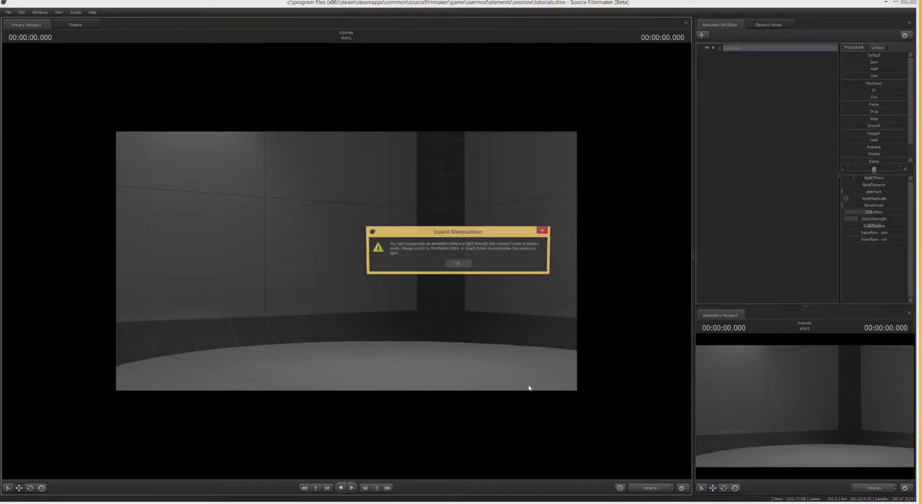
pyautogui.click(447, 260)
pyautogui.moveTo(449, 263); pyautogui.dragTo(348, 243)
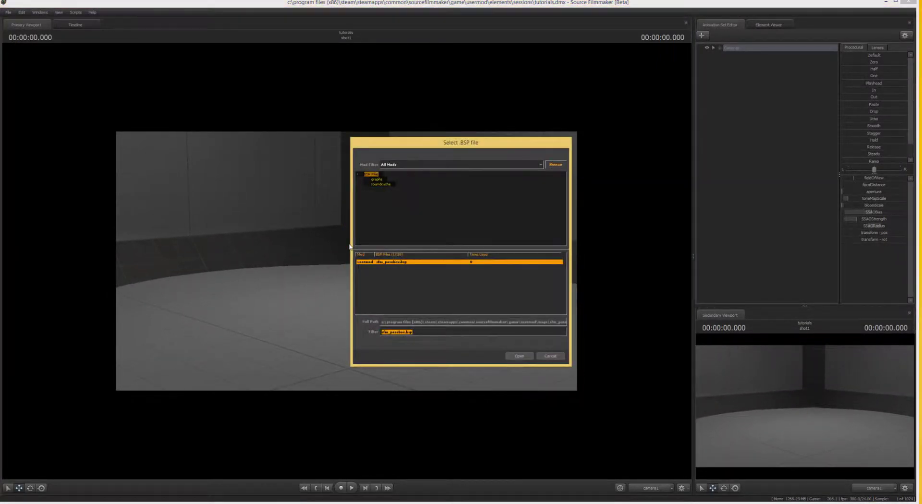
# - Filter the map list by "gor" and load the matching map into the session
pyautogui.write('gor')
pyautogui.press('Return')
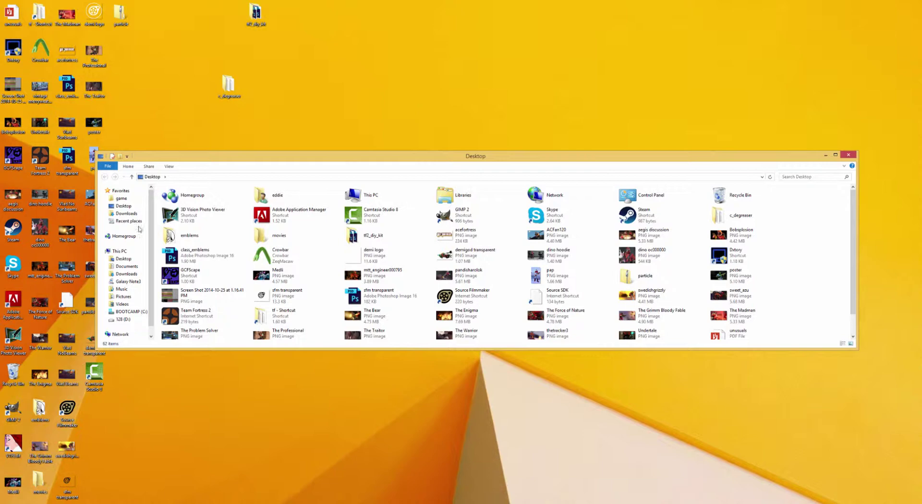
# - Paste the copied cp_gorge_event.bsp into Team Fortress 2\tf\maps, replacing the existing file
pyautogui.click(120, 199)
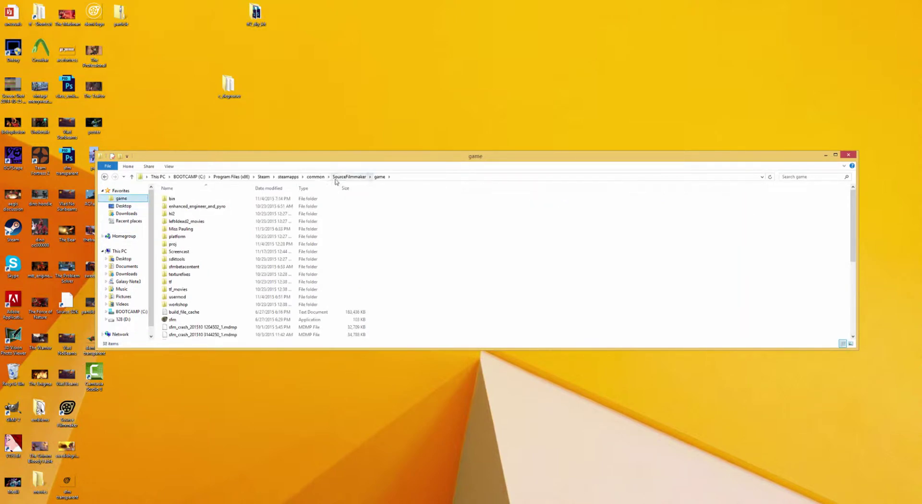
pyautogui.click(339, 177)
pyautogui.click(321, 179)
pyautogui.doubleClick(206, 253)
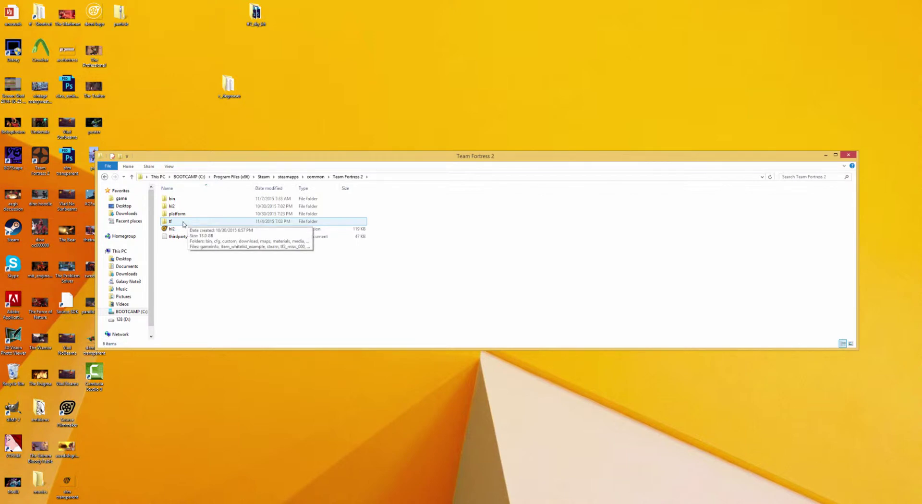
pyautogui.doubleClick(186, 225)
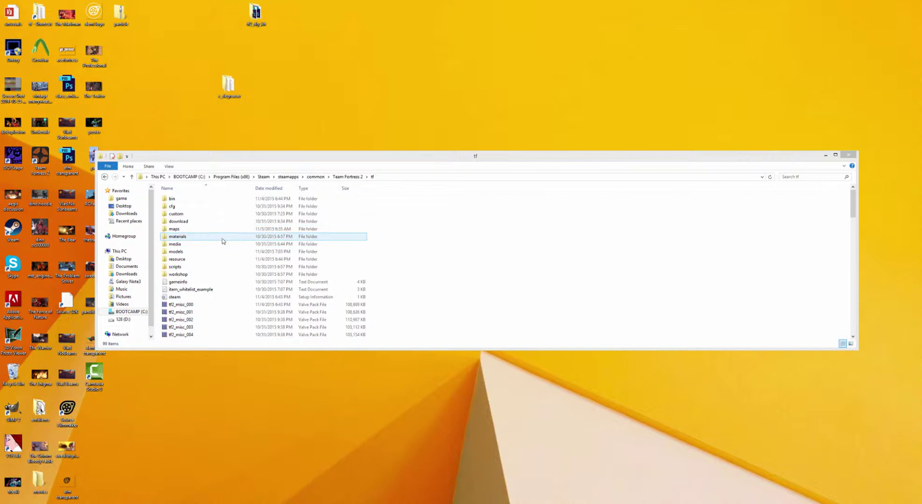
pyautogui.doubleClick(225, 229)
pyautogui.hotkey('ctrl', 'v')
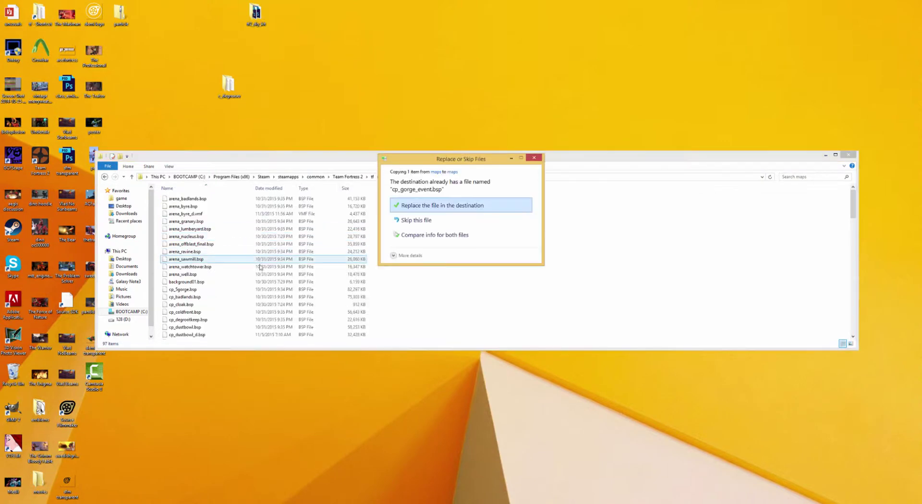
pyautogui.click(448, 210)
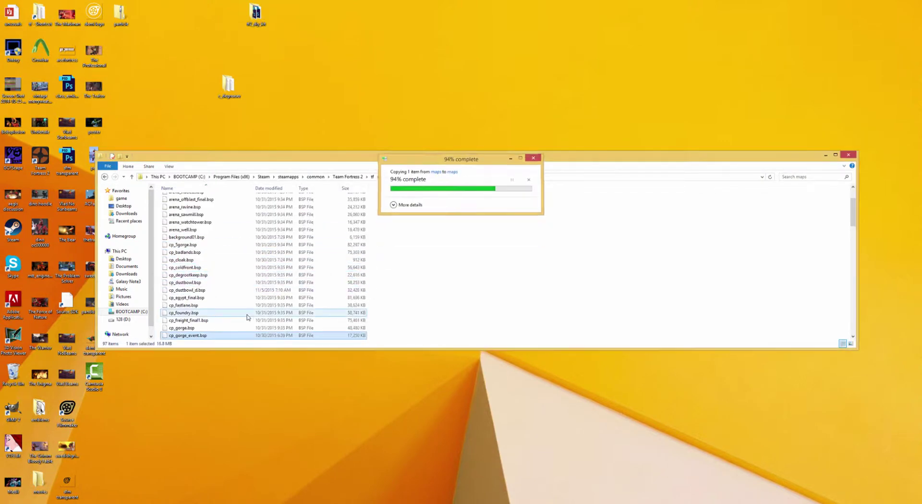
# - Paste cp_gorge_event.bsp into the Team Fortress 2\bin folder as well
pyautogui.click(373, 177)
pyautogui.doubleClick(190, 199)
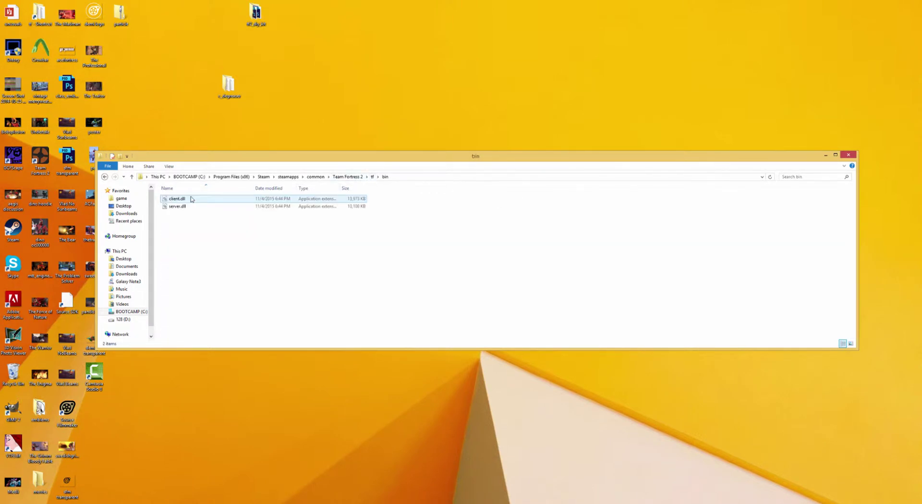
pyautogui.click(348, 177)
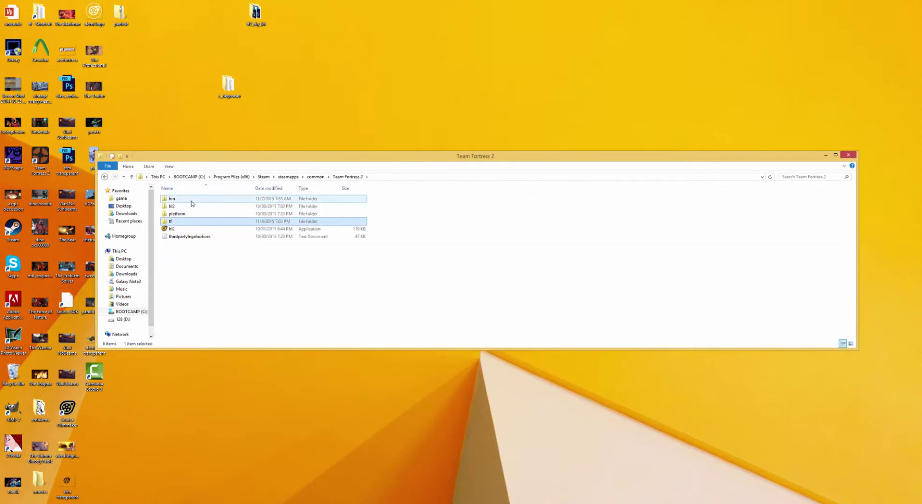
pyautogui.doubleClick(184, 199)
pyautogui.scroll(-2, 281, 315)
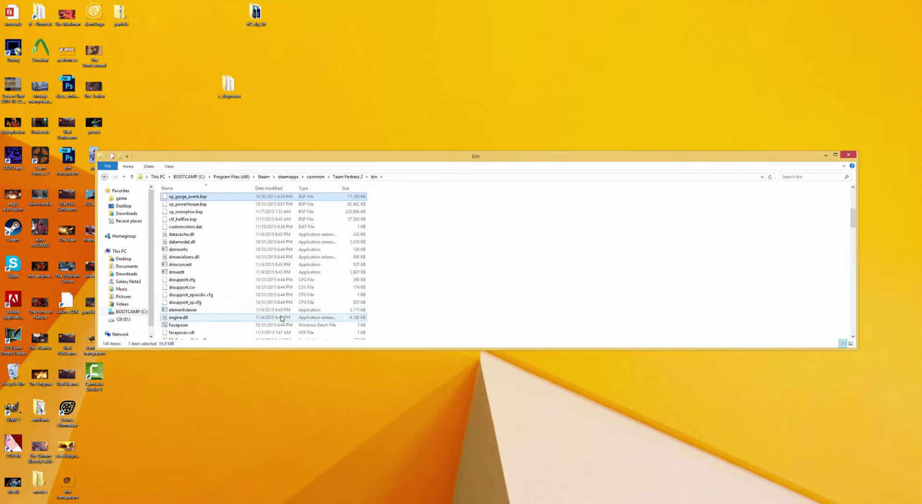
pyautogui.hotkey('ctrl', 'v')
pyautogui.click(567, 304)
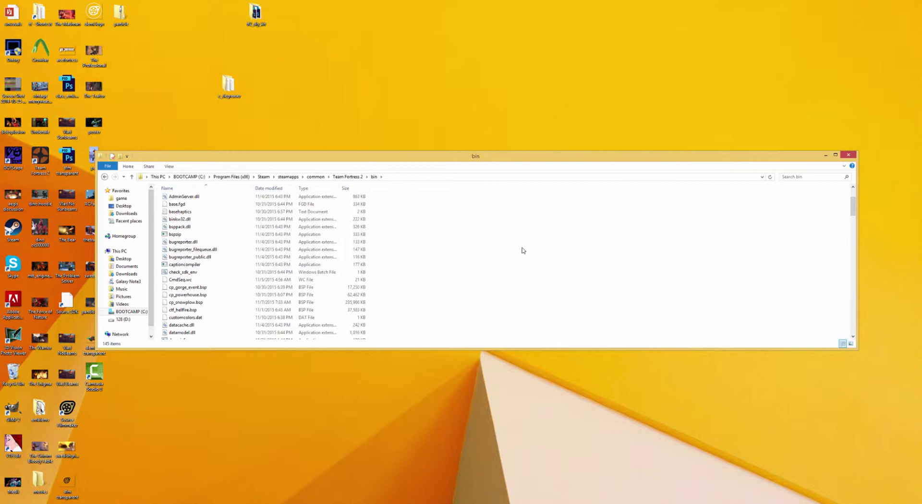
# - Open a command window in the bin folder and run bspzip to list its usage options
pyautogui.moveTo(523, 251); pyautogui.dragTo(448, 262, button='right')
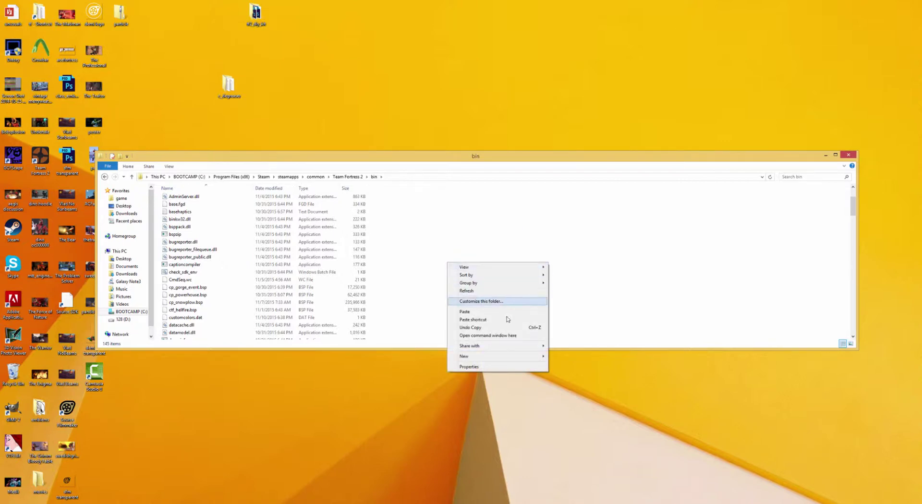
pyautogui.click(486, 336)
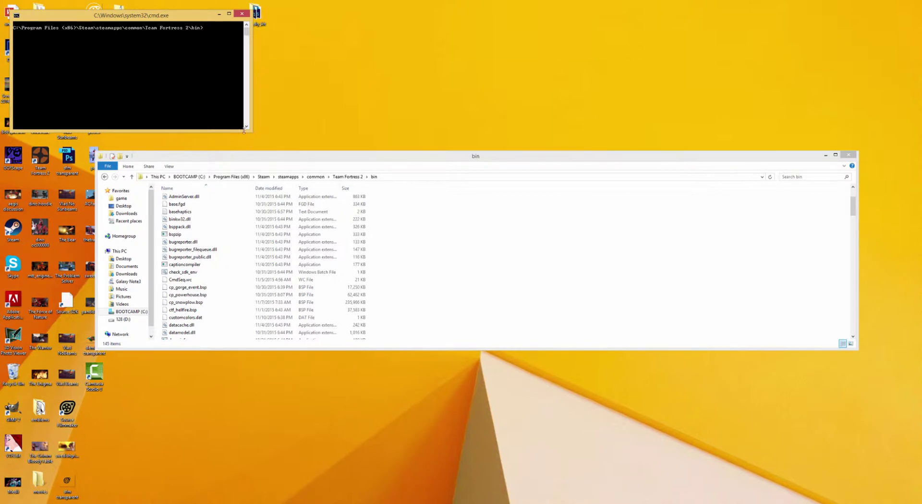
pyautogui.moveTo(251, 129); pyautogui.dragTo(352, 146)
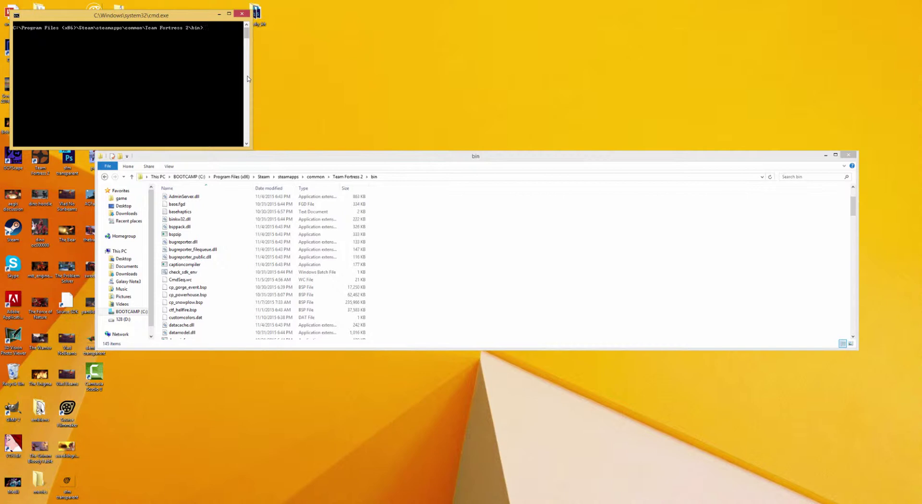
pyautogui.write('bspzip')
pyautogui.press('Return')
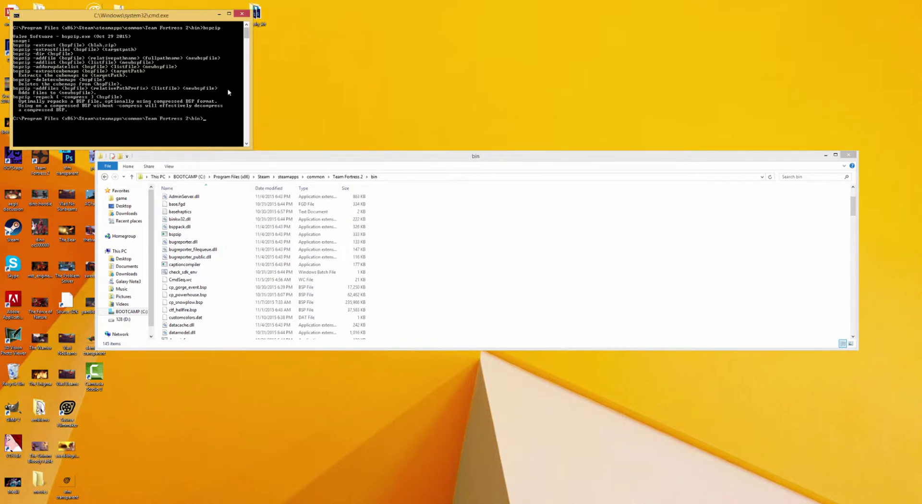
# - Decompress the map by running "bspzip -repack cp_gorge_event.bsp", and close the command window
pyautogui.click(188, 295)
pyautogui.click(175, 234)
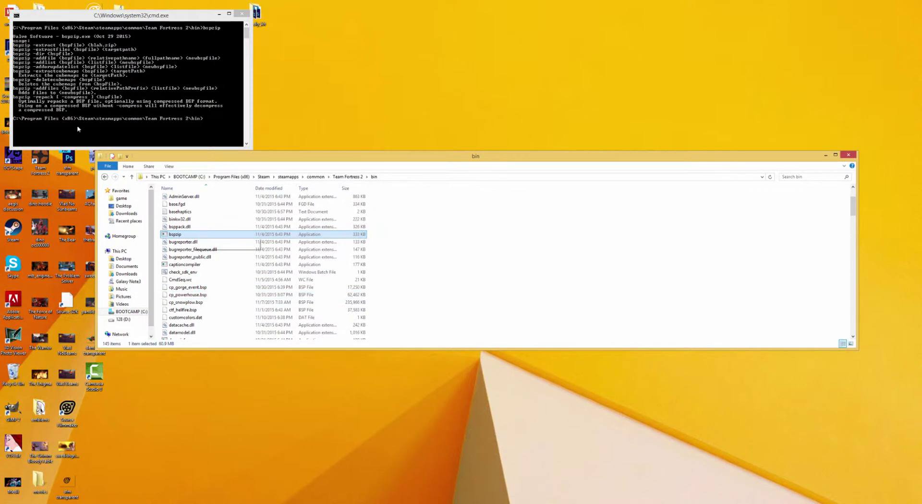
pyautogui.click(123, 123)
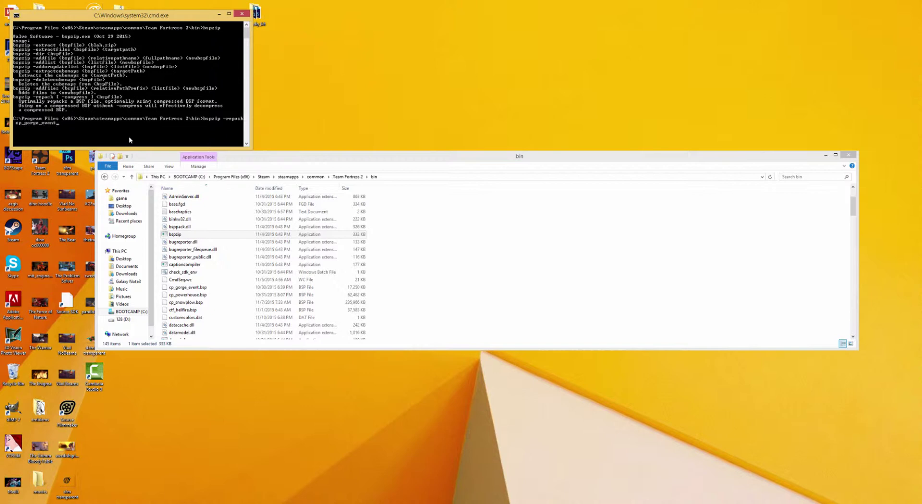
pyautogui.write('p')
pyautogui.press('Return')
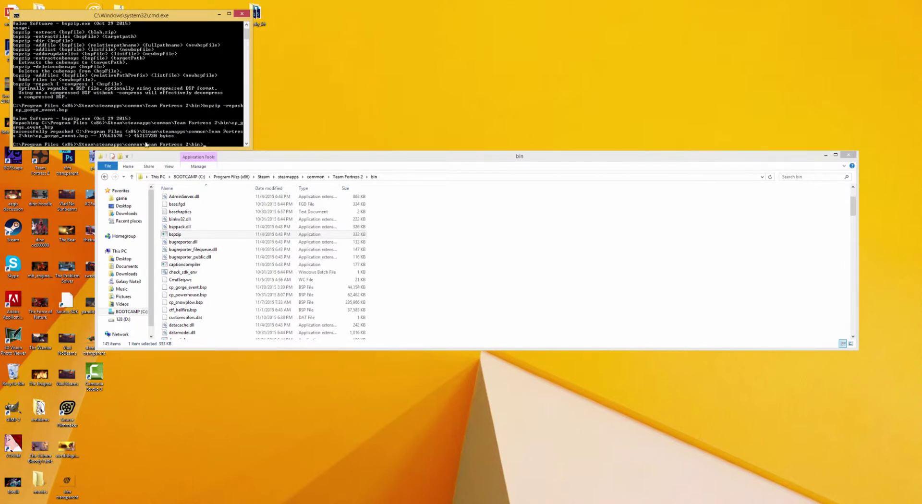
pyautogui.scroll(-4, 214, 96)
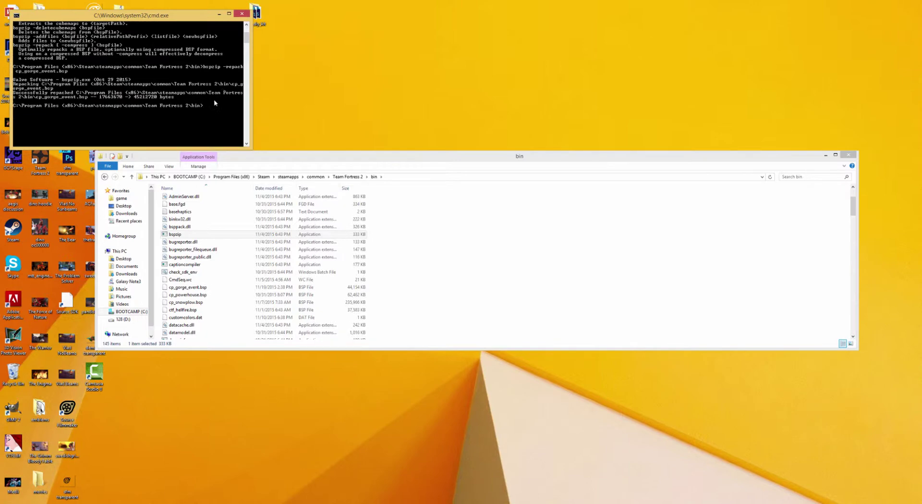
pyautogui.click(248, 13)
# - Copy the repacked cp_gorge_event.bsp from the bin folder
pyautogui.scroll(1, 245, 273)
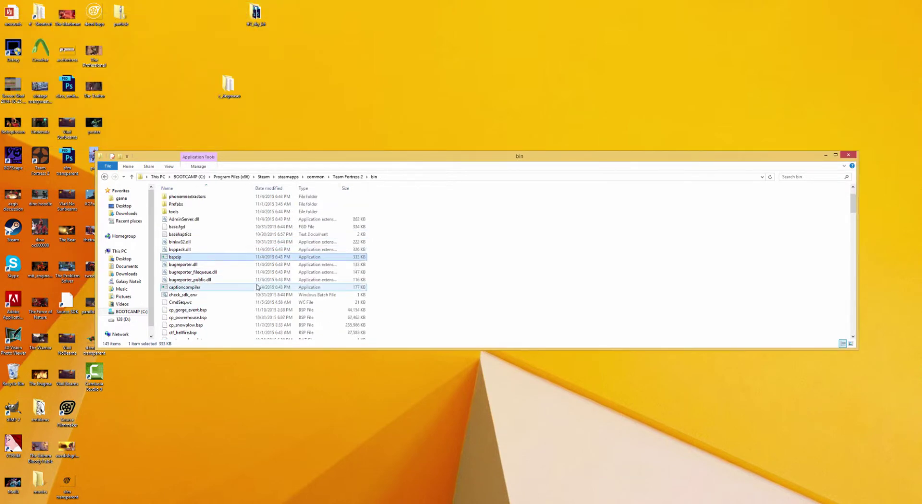
pyautogui.click(199, 312)
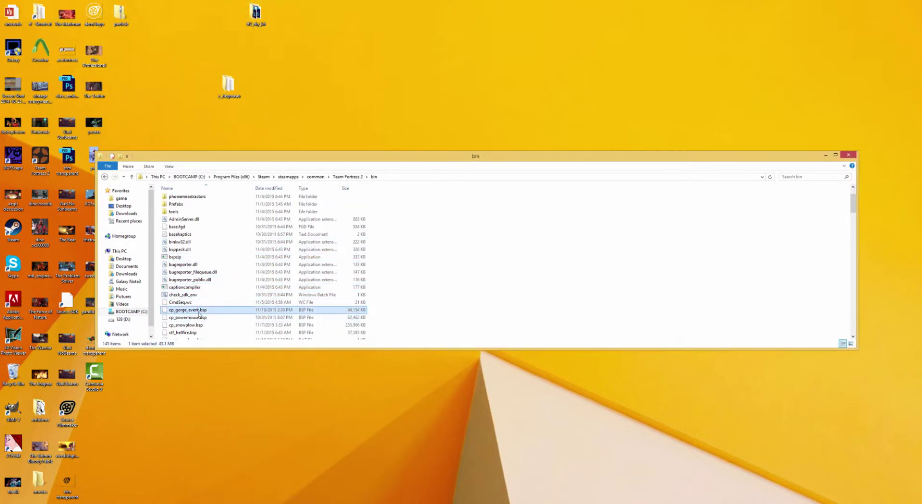
pyautogui.rightClick(263, 312)
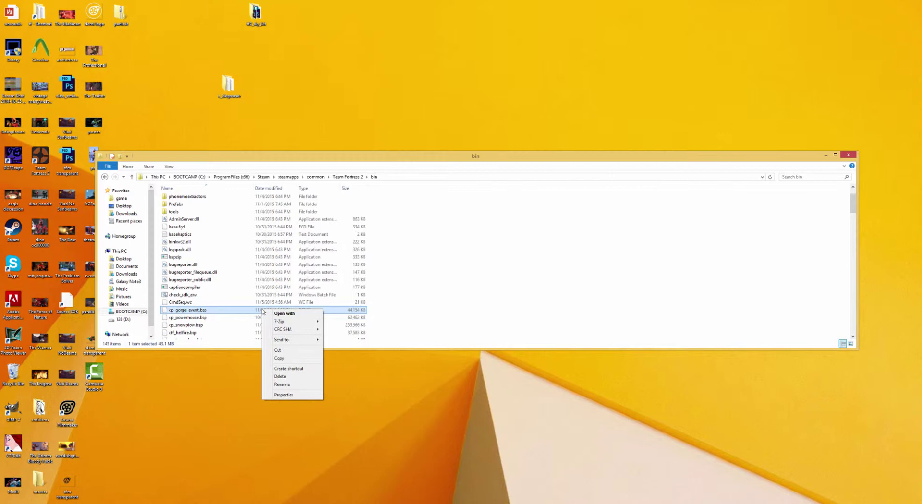
pyautogui.click(291, 360)
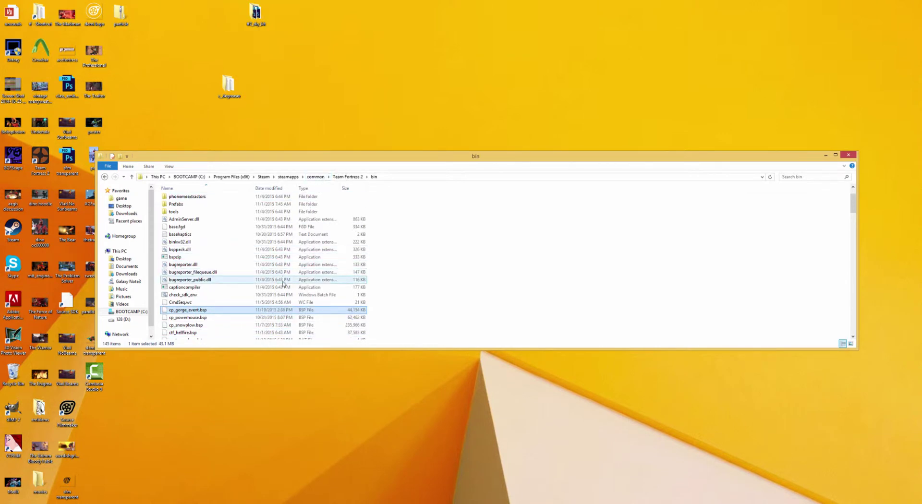
# - Paste the repacked map into the SourceFilmmaker\game\usermod\maps folder
pyautogui.click(314, 177)
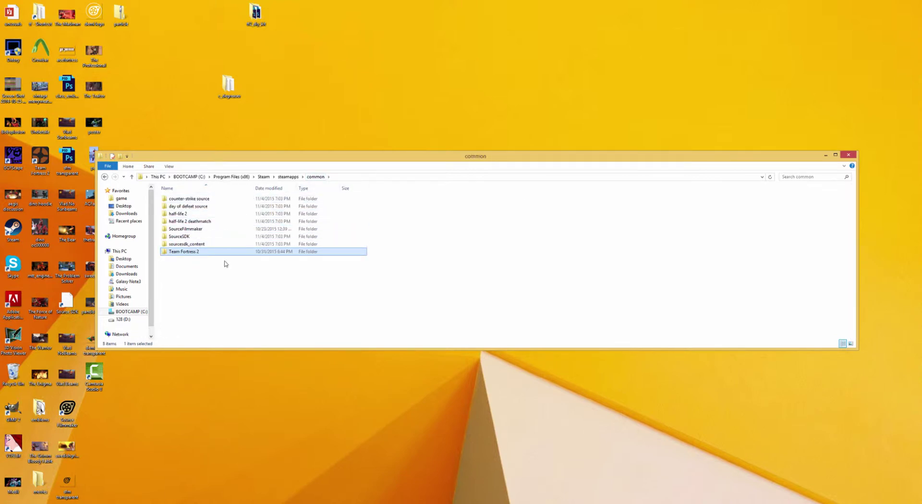
pyautogui.click(196, 231)
pyautogui.doubleClick(196, 232)
pyautogui.doubleClick(189, 216)
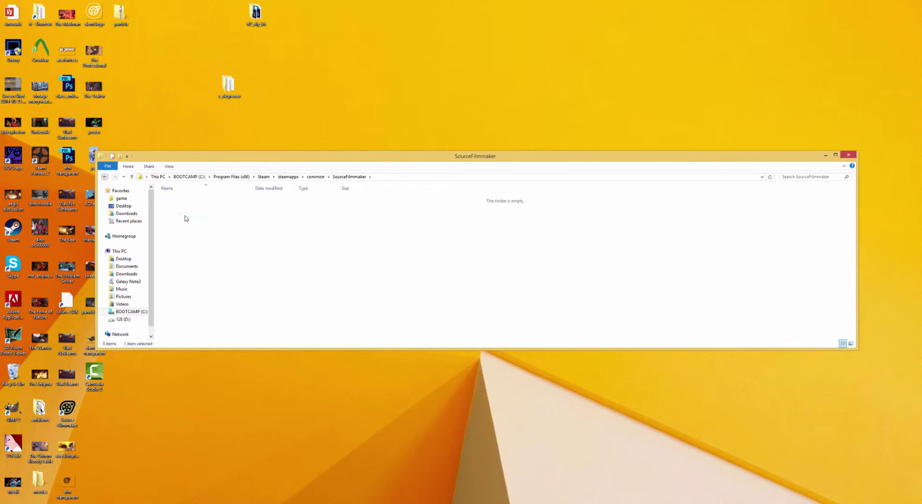
pyautogui.click(187, 283)
pyautogui.doubleClick(187, 284)
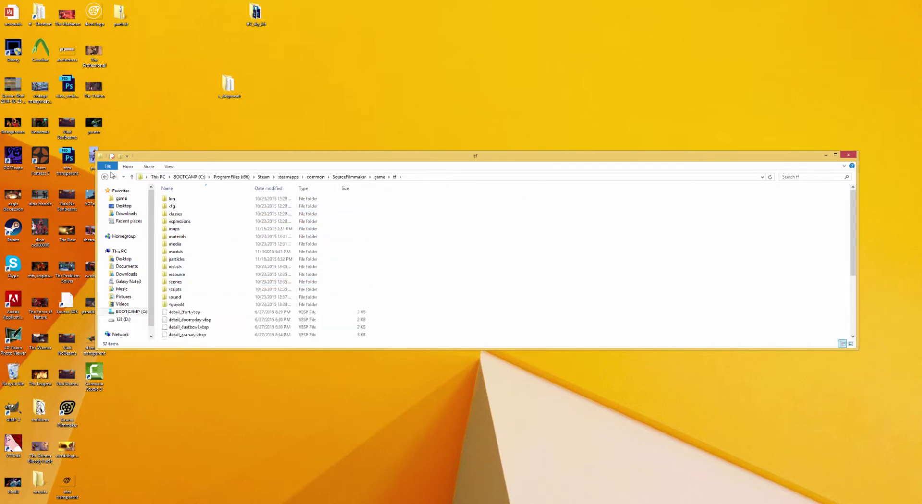
pyautogui.click(105, 177)
pyautogui.doubleClick(195, 298)
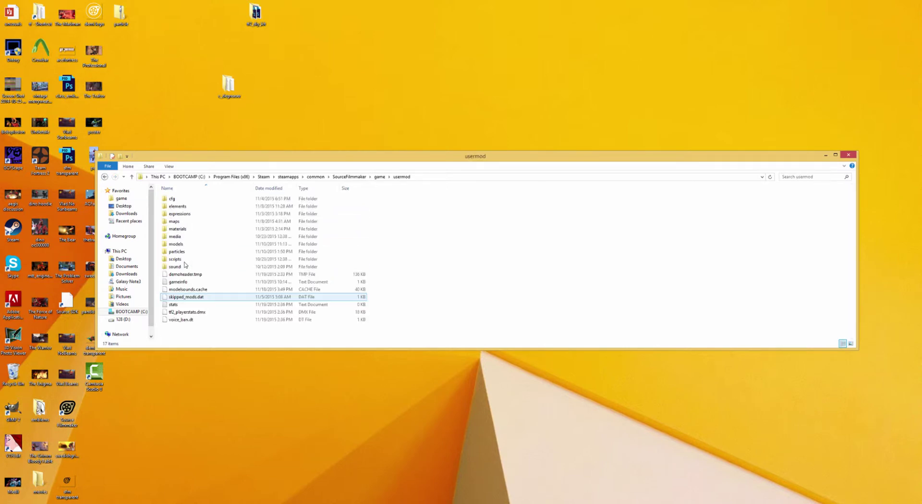
pyautogui.doubleClick(179, 229)
pyautogui.hotkey('ctrl', 'v')
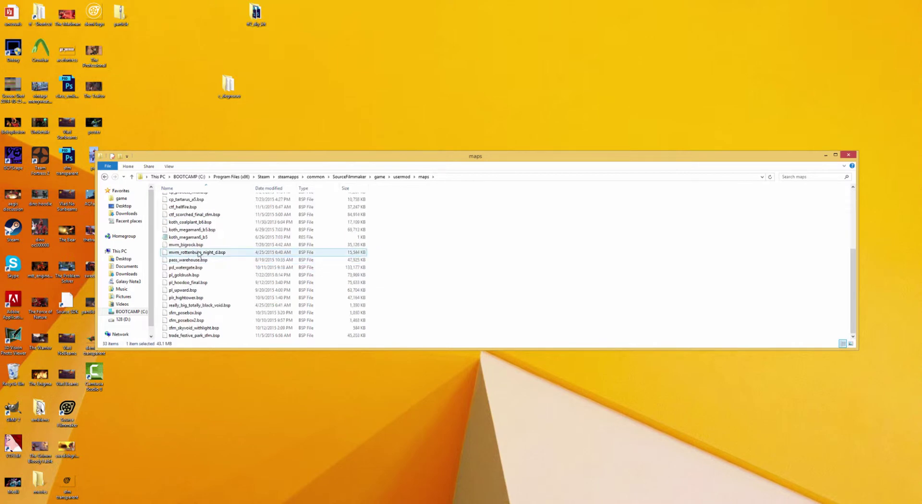
# - Rename the pasted map to cp_gorge_event_sfm.bsp and close the folder window
pyautogui.rightClick(198, 250)
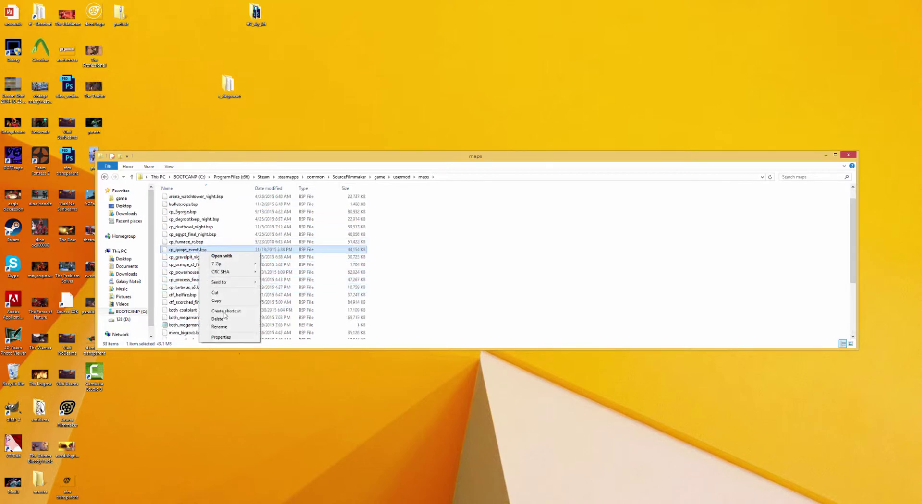
pyautogui.click(240, 327)
pyautogui.press('Right')
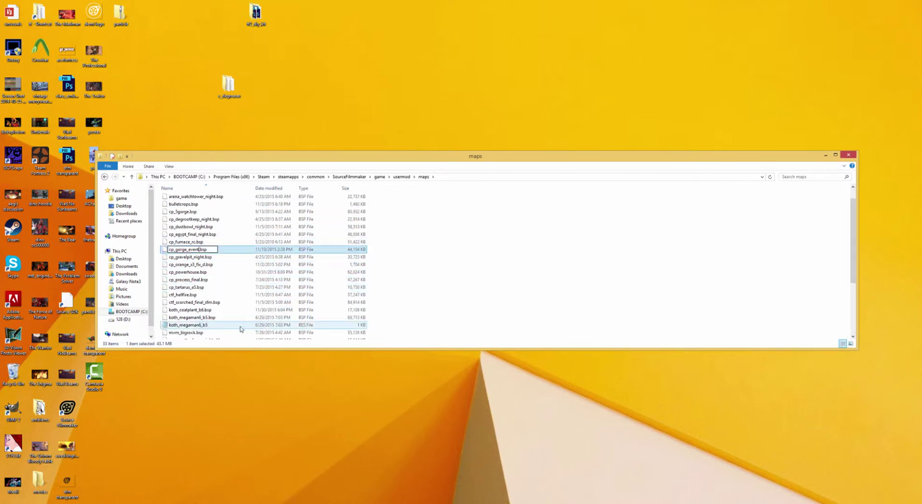
pyautogui.write('_sfm')
pyautogui.press('Return')
pyautogui.hotkey('alt', 'F4')
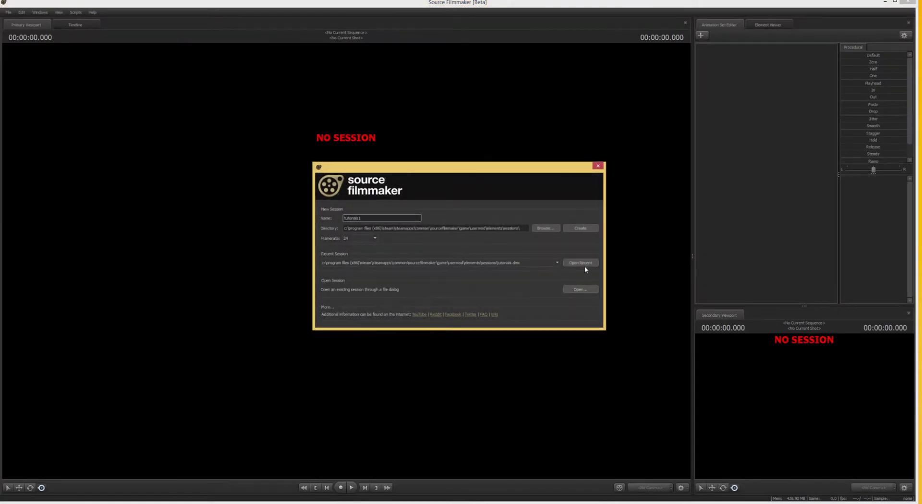
# - Open the recent tutorials.dmx session in Source Filmmaker and load the map found with the filter "gorge"
pyautogui.click(583, 264)
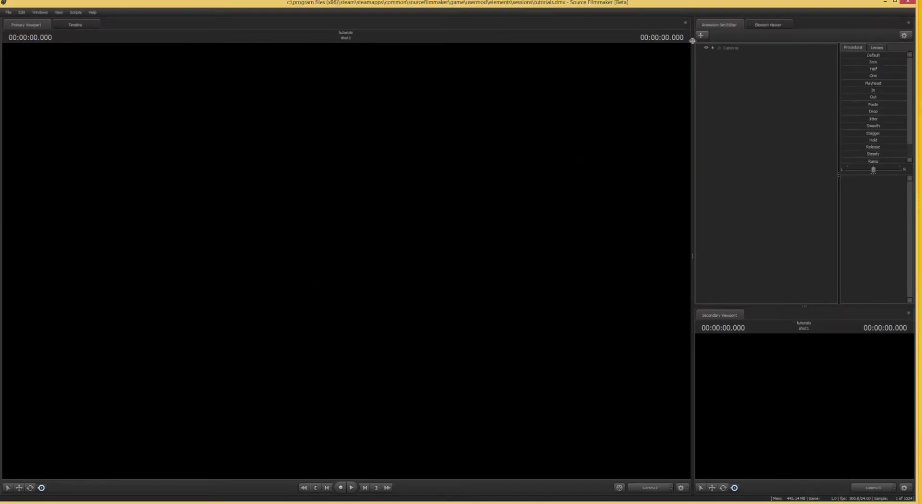
pyautogui.click(756, 46)
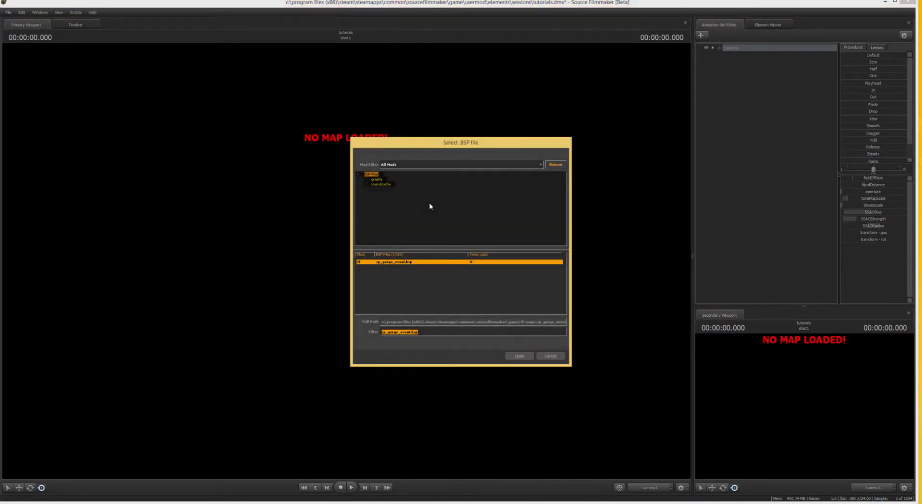
pyautogui.write('gorge')
pyautogui.press('Return')
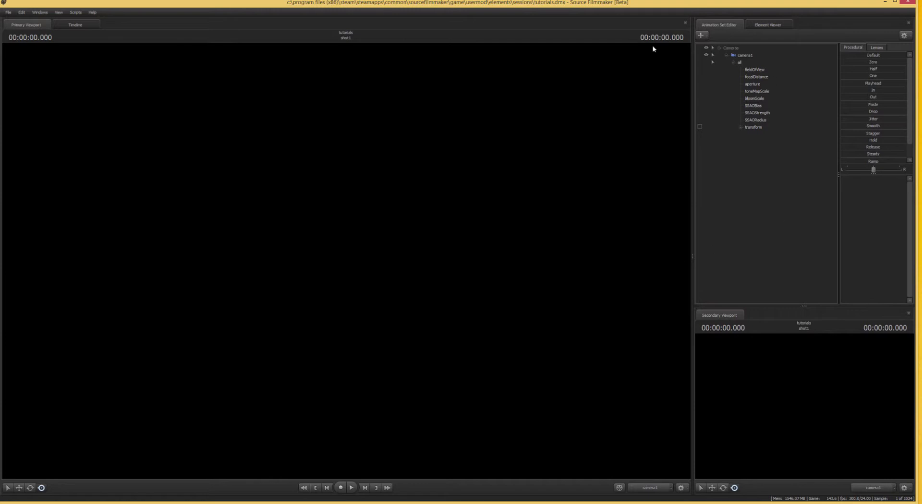
pyautogui.click(755, 60)
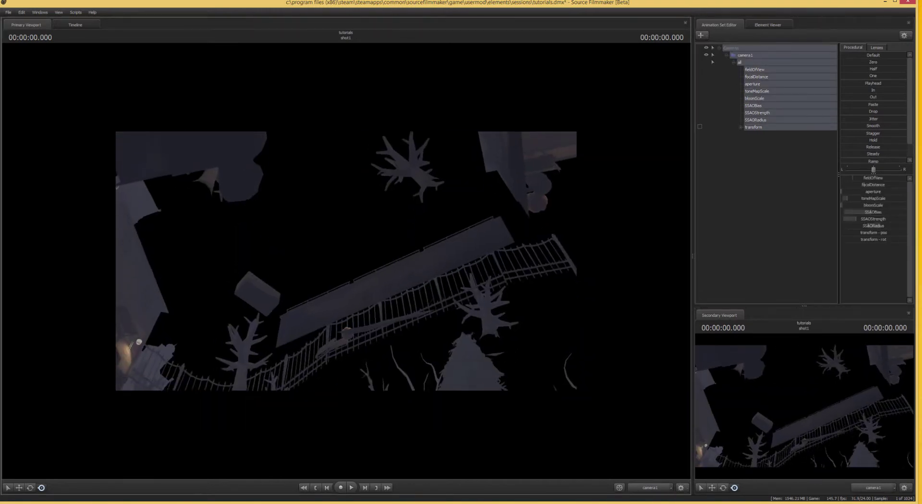